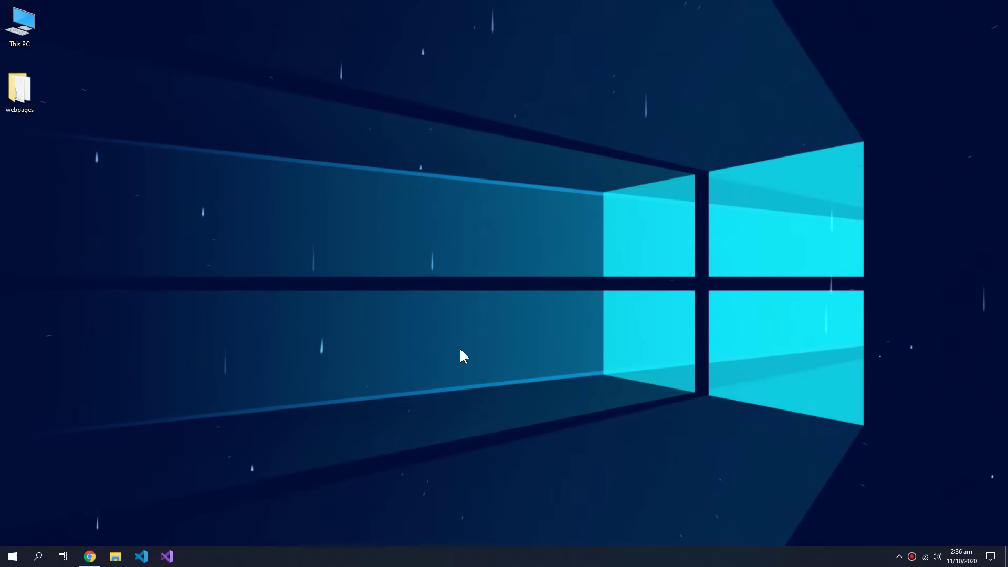
Look through the webpages folder on the desktop, then close its window.
left_click(33, 90)
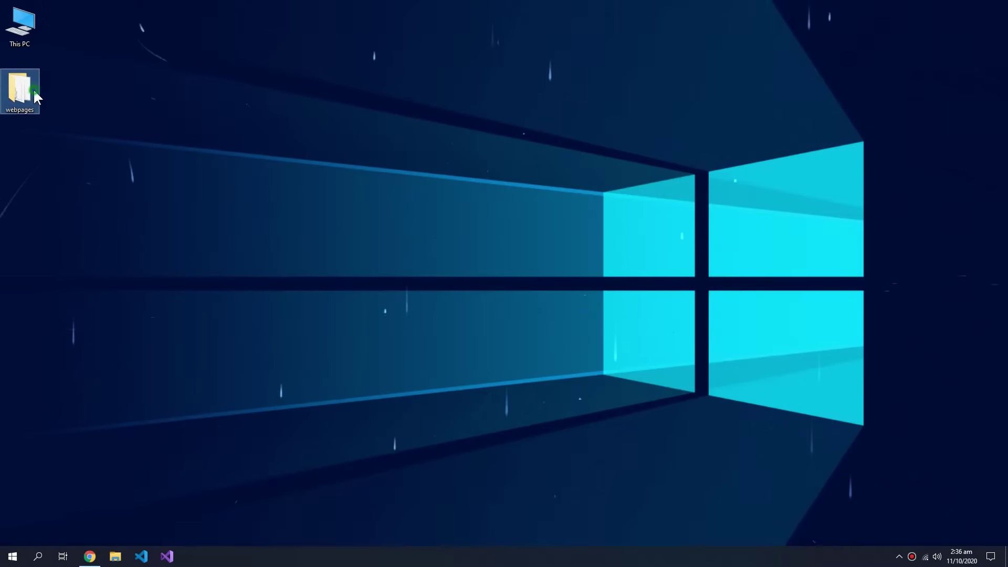
double_click(33, 89)
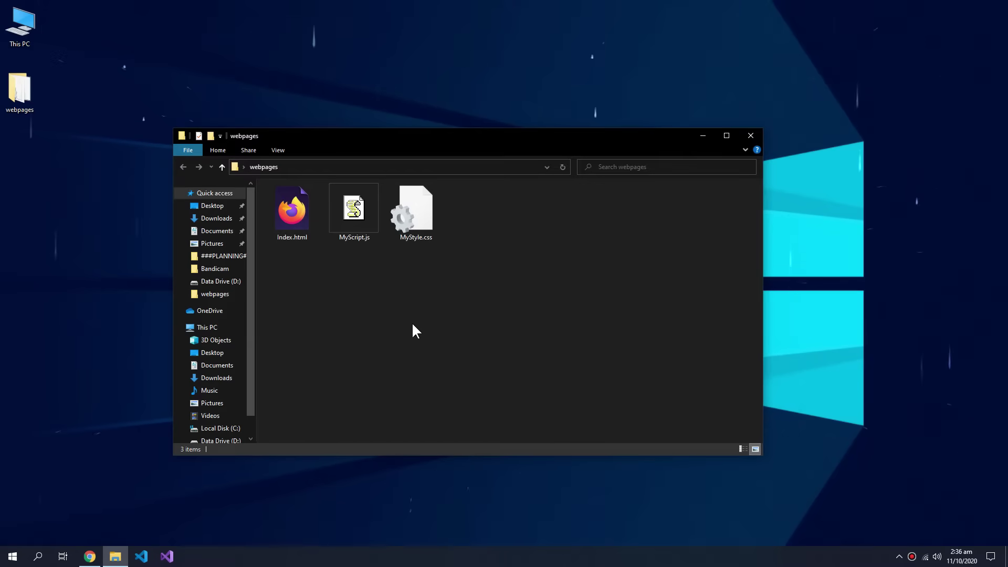
left_click(752, 136)
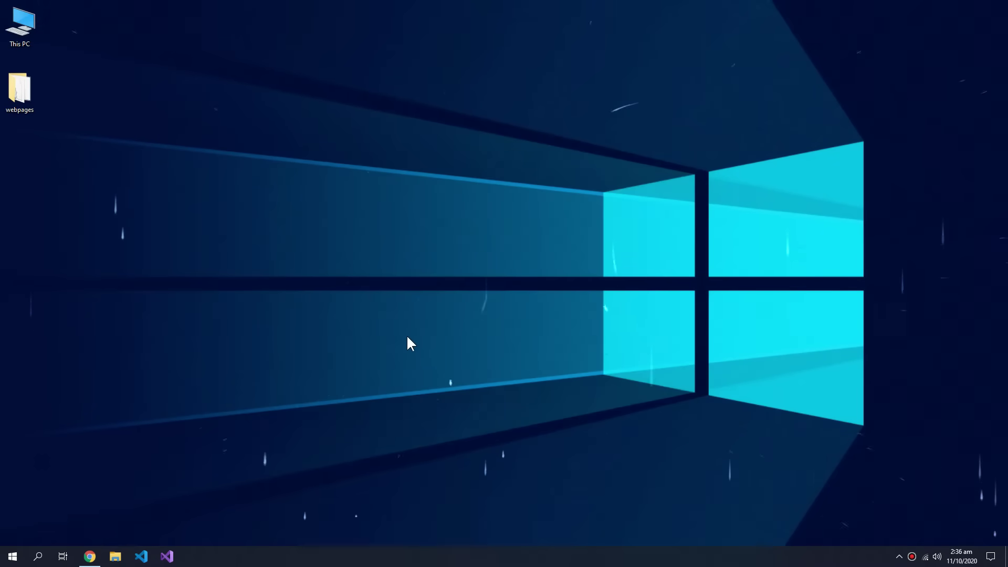
Search Google for 000webhost and open the 000webhost free sign-up result.
left_click(89, 556)
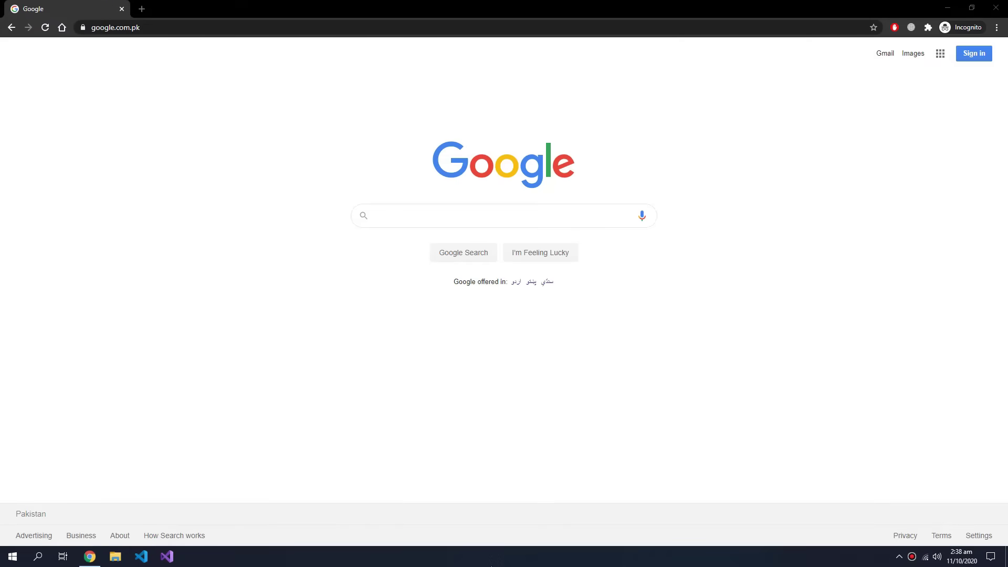
left_click(450, 212)
key("ctrl+v")
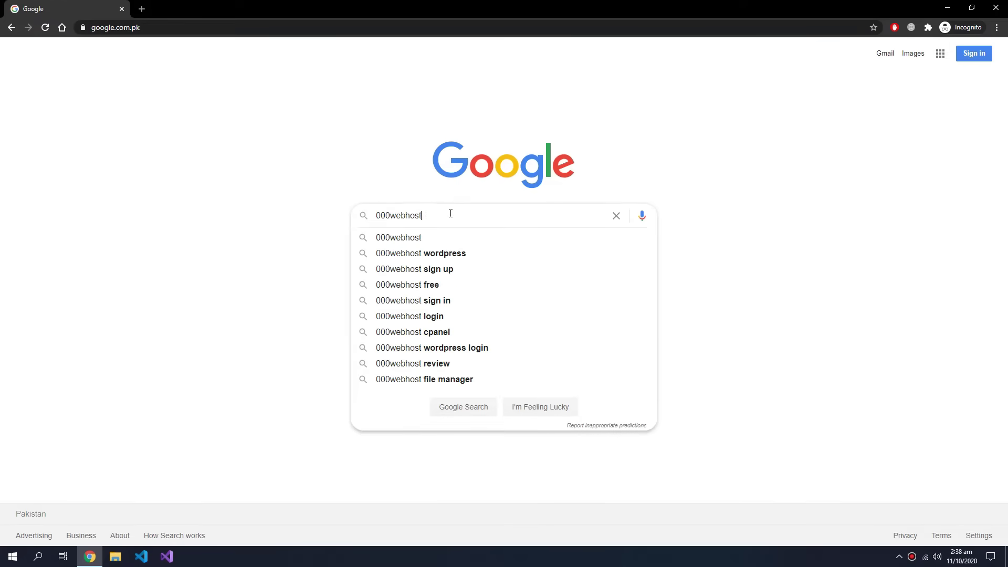
key("Return")
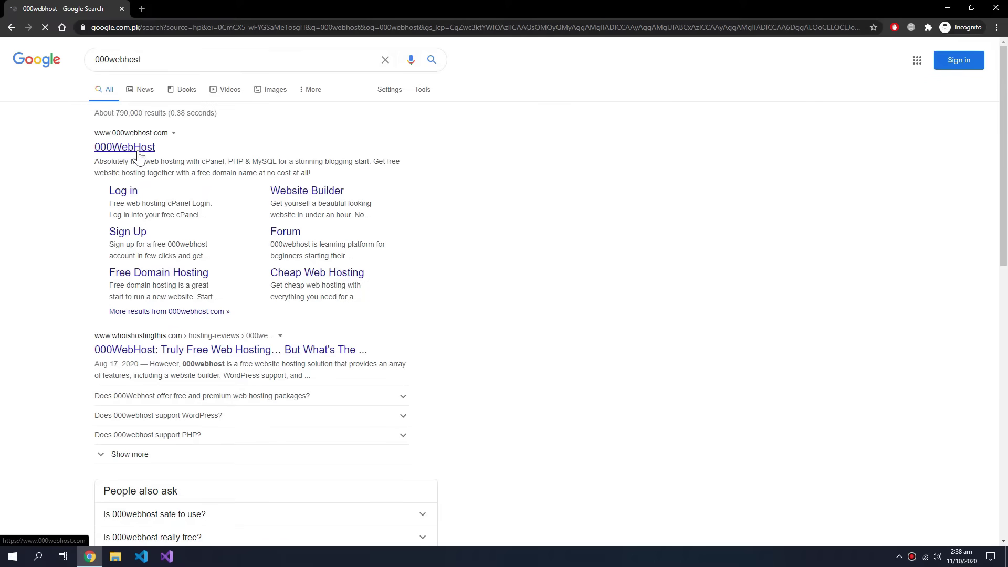
left_click(138, 236)
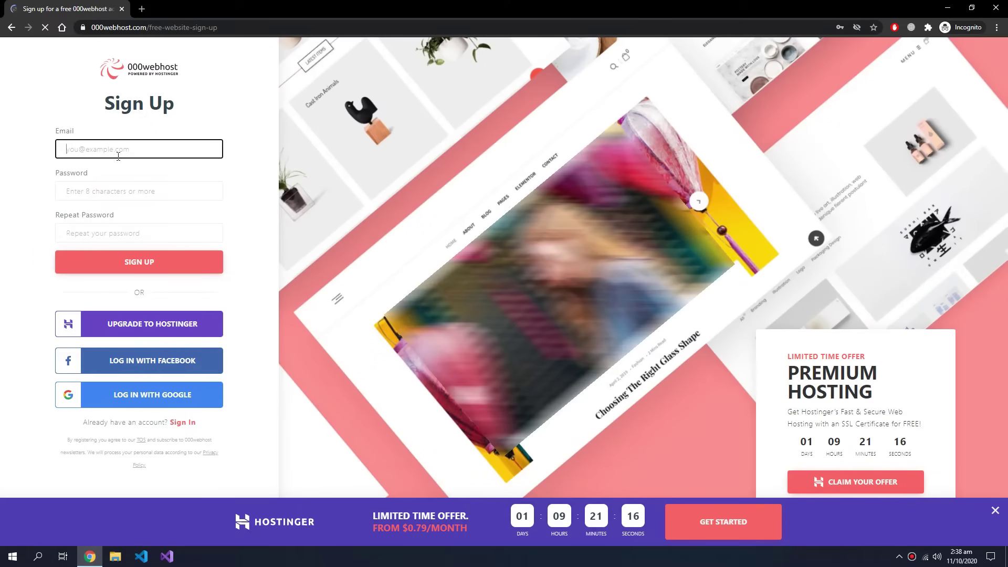
Log in with Google by choosing the saved Google account and continuing with Next.
left_click(36, 165)
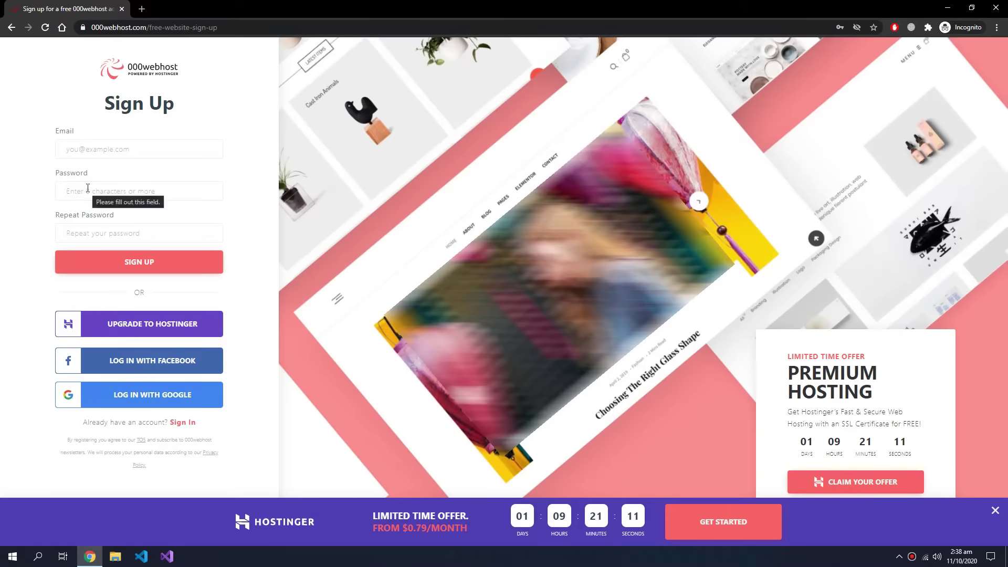
left_click(138, 402)
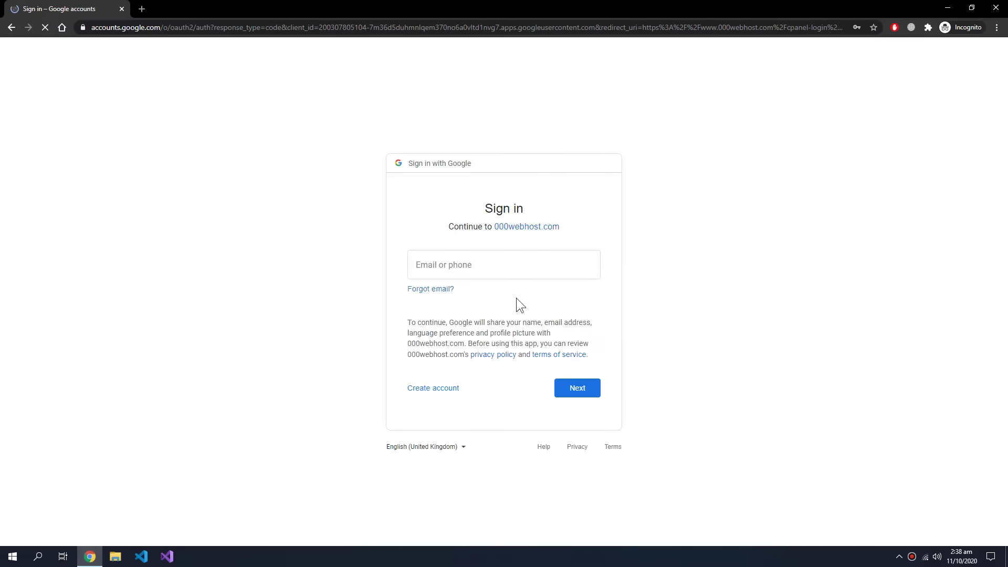
left_click(513, 259)
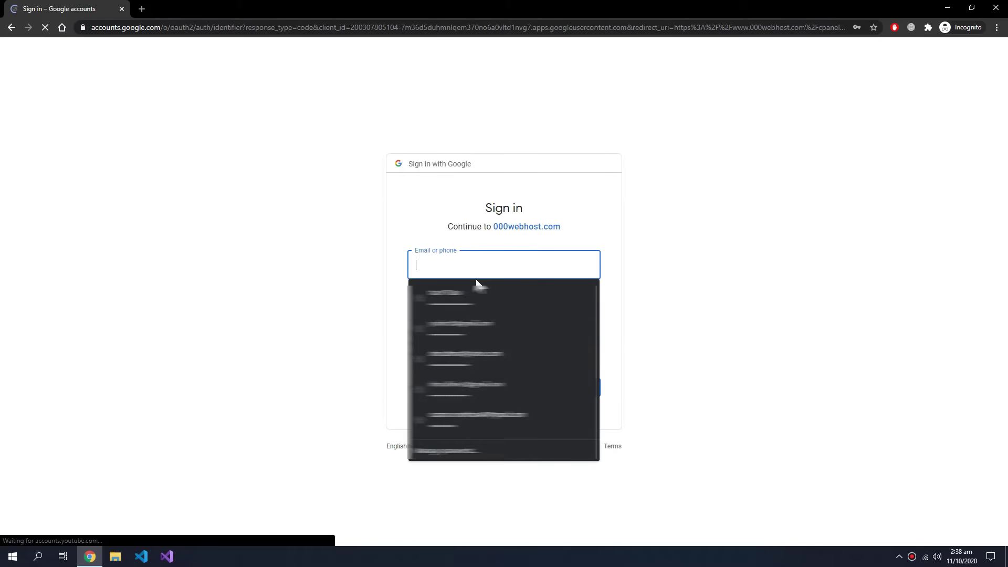
left_click(461, 292)
left_click(575, 388)
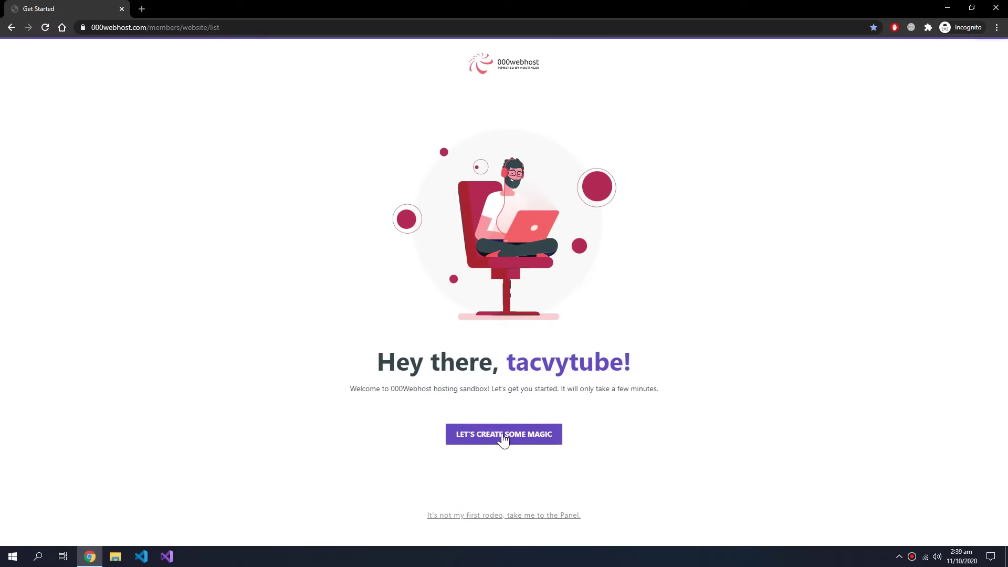
Start a new website for Other purposes, hide the generated password, and name it 'ExampleTACV'.
left_click(503, 436)
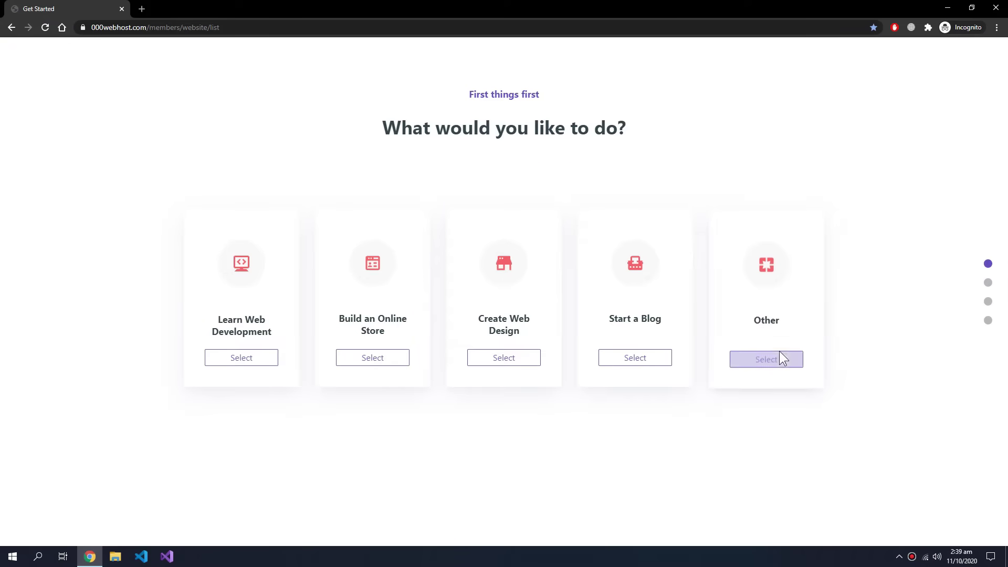
left_click(781, 359)
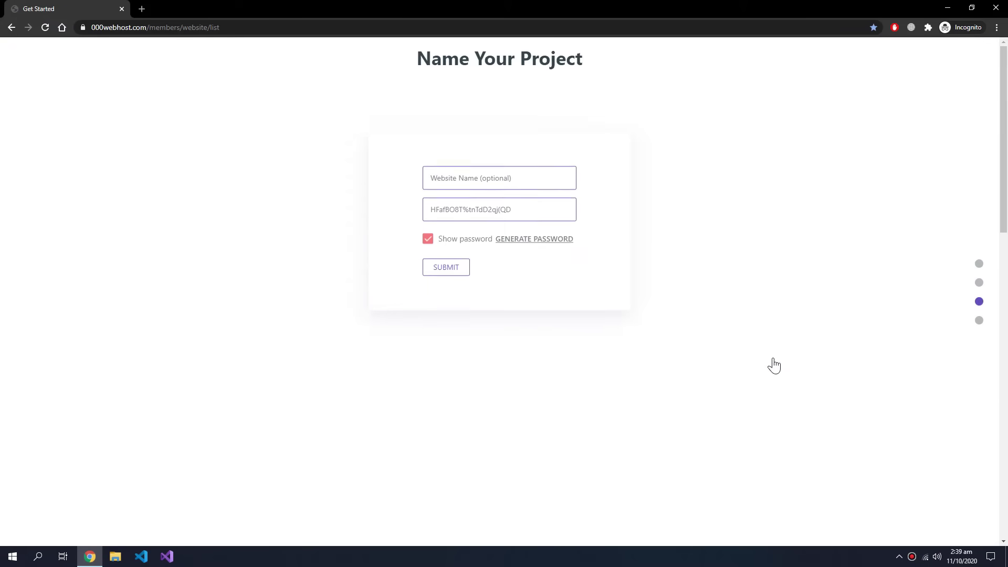
left_click(493, 269)
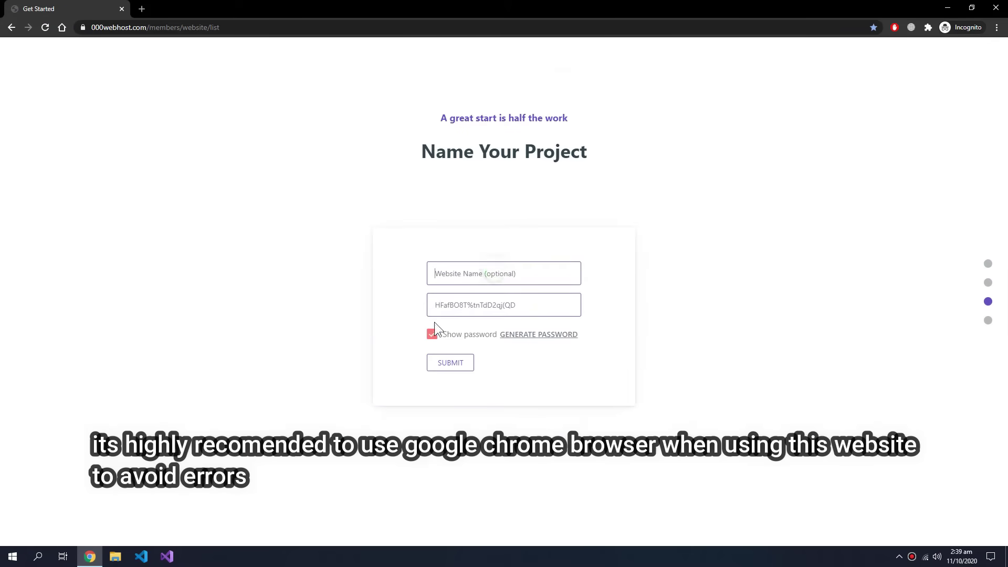
left_click(433, 333)
left_click(468, 272)
type("E")
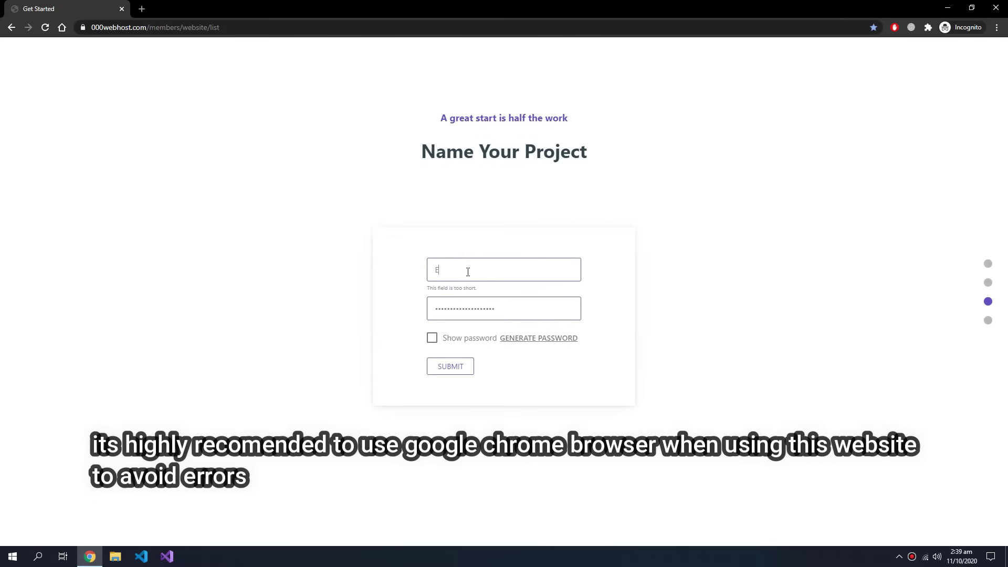
type("xampleT")
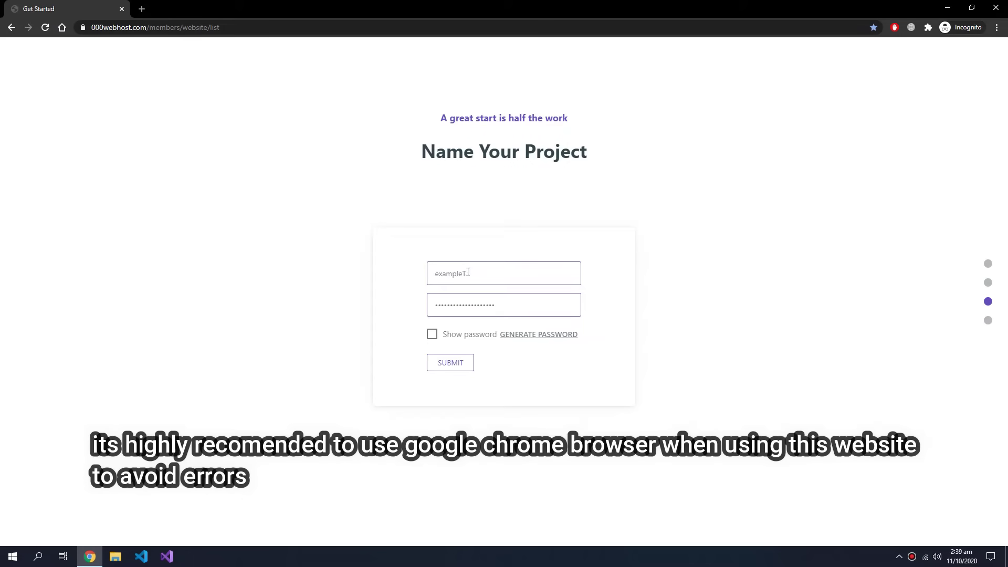
type("ACV")
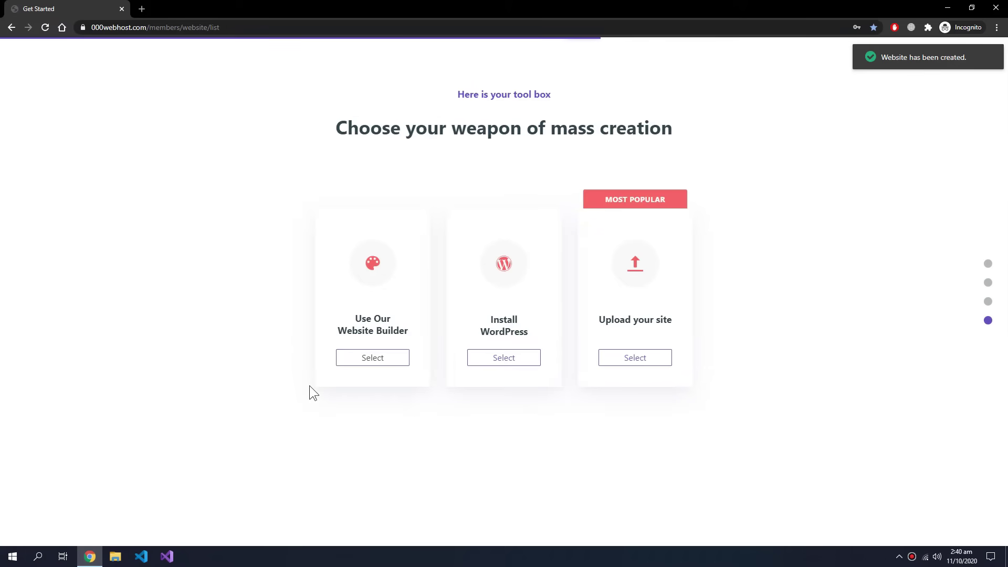
Choose Upload your site, delete .htaccess from public_html, and minimize the browser.
left_click(628, 365)
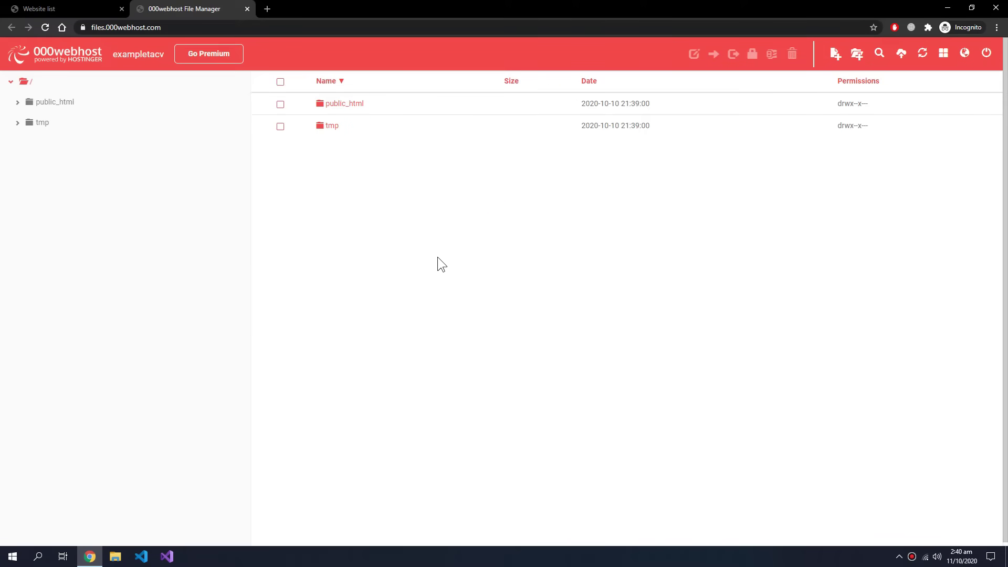
left_click(339, 105)
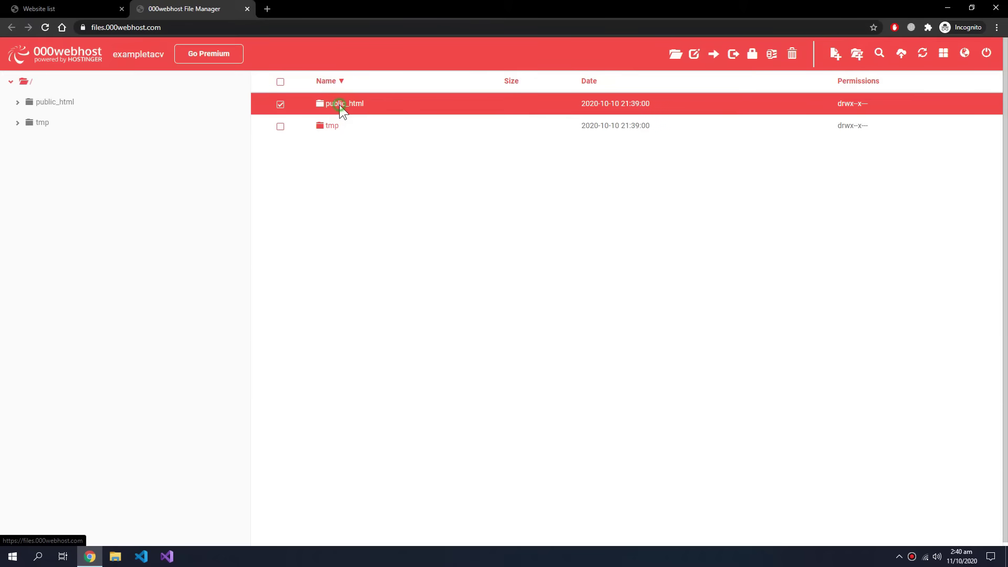
double_click(340, 105)
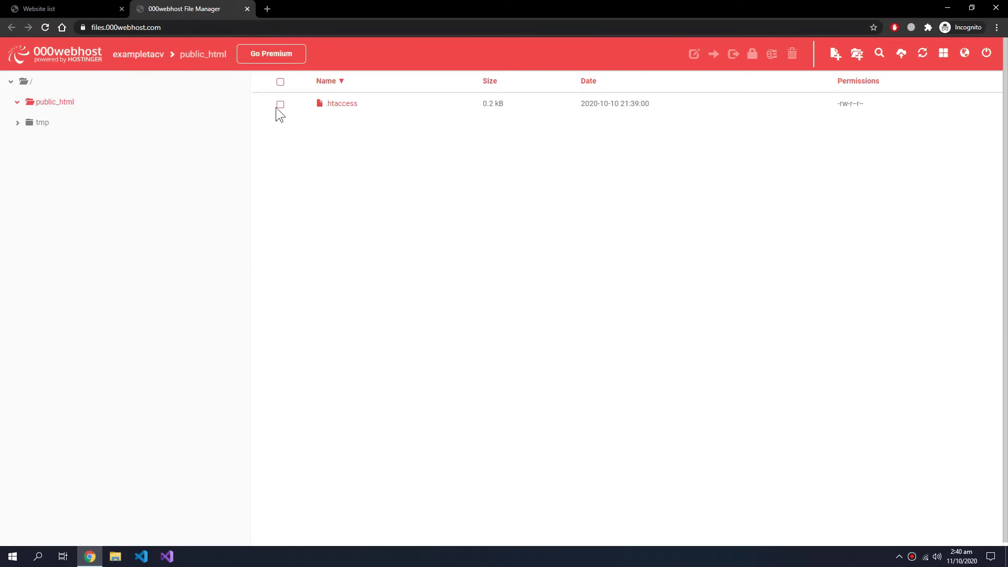
left_click(279, 105)
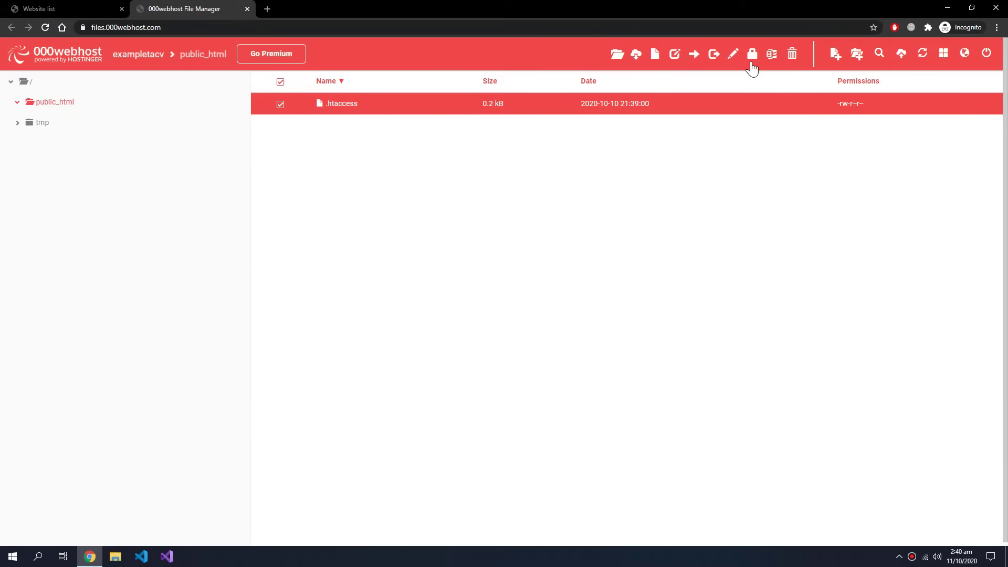
left_click(792, 55)
left_click(638, 131)
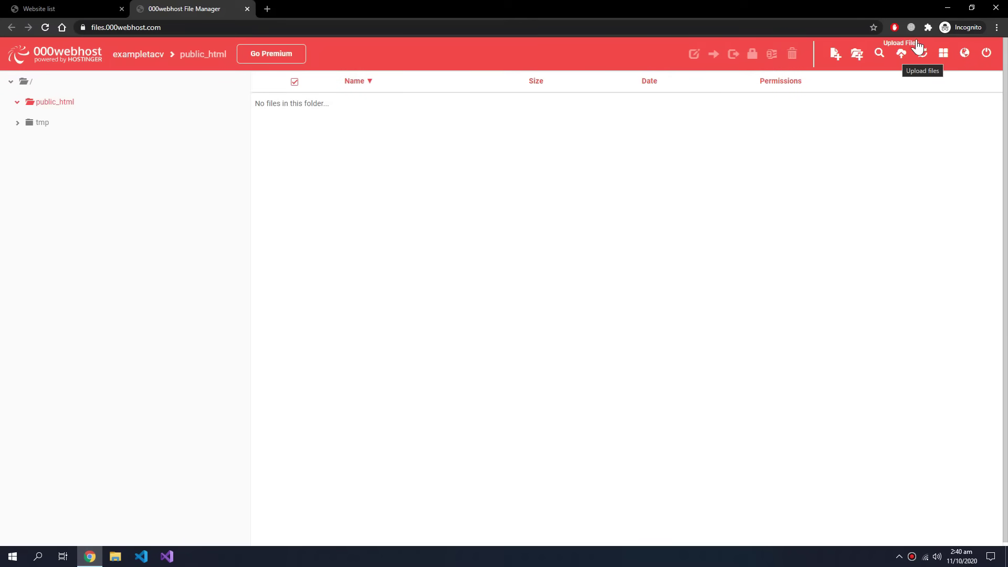
left_click(947, 8)
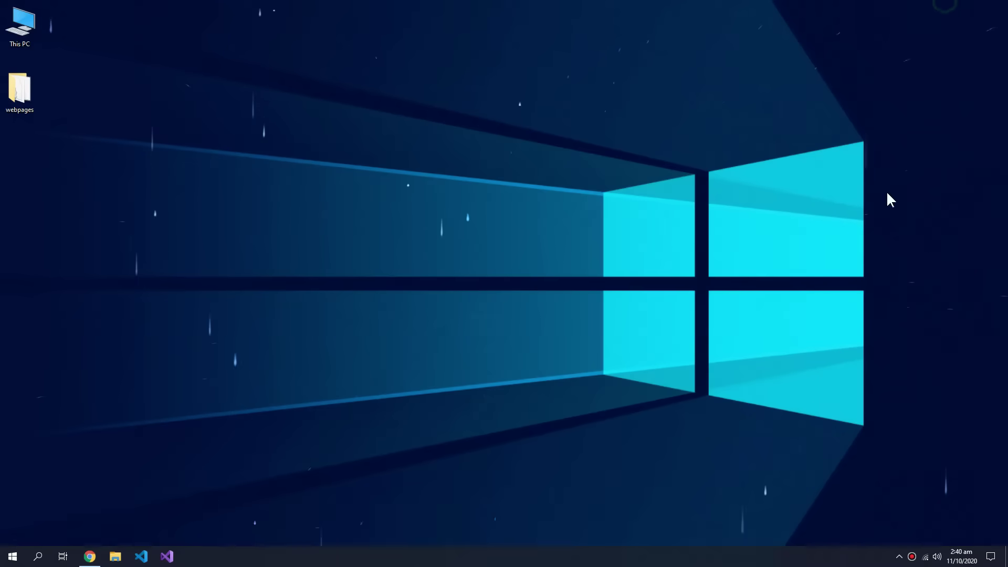
Open the desktop webpages folder and load its web files in Visual Studio Code.
double_click(24, 101)
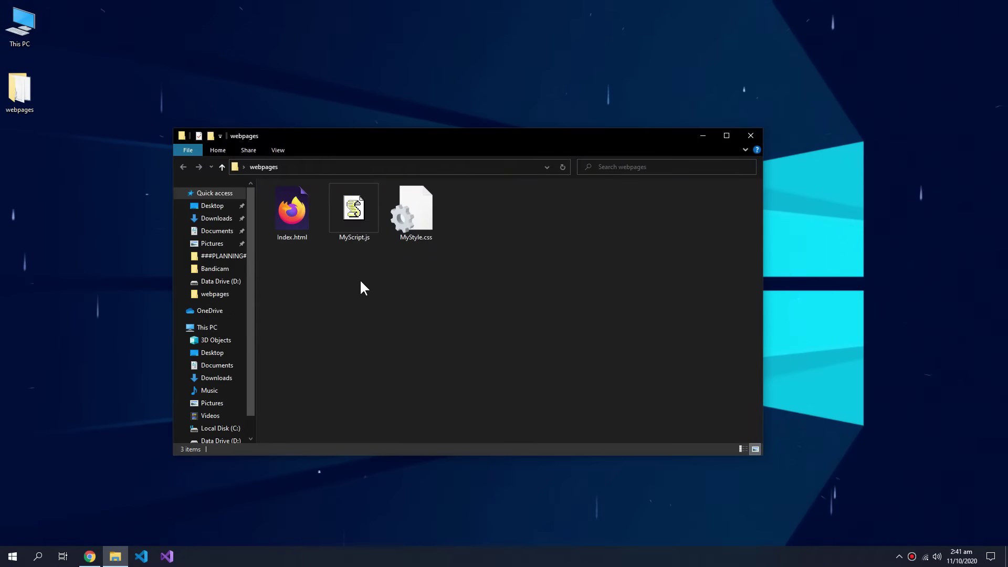
left_click(144, 552)
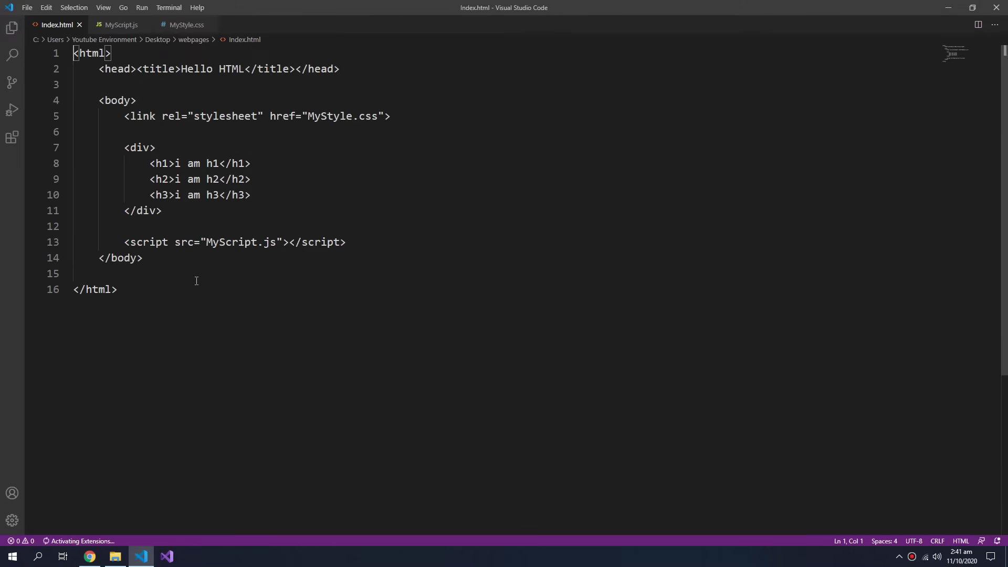
Review the Index.html headings and the MyStyle.css green body and lightblue div rules.
left_click(163, 293)
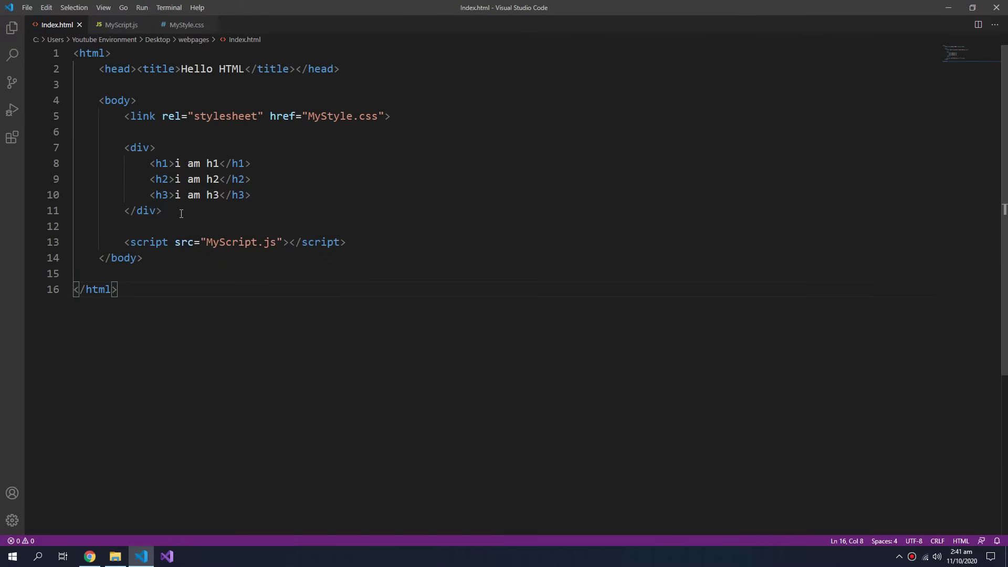
left_click_drag(264, 196, 148, 164)
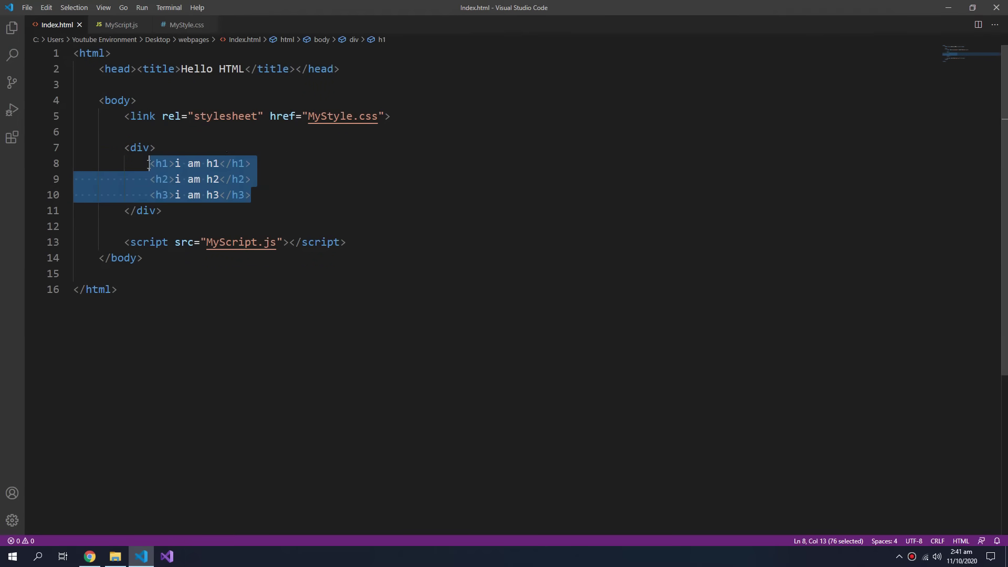
left_click(191, 25)
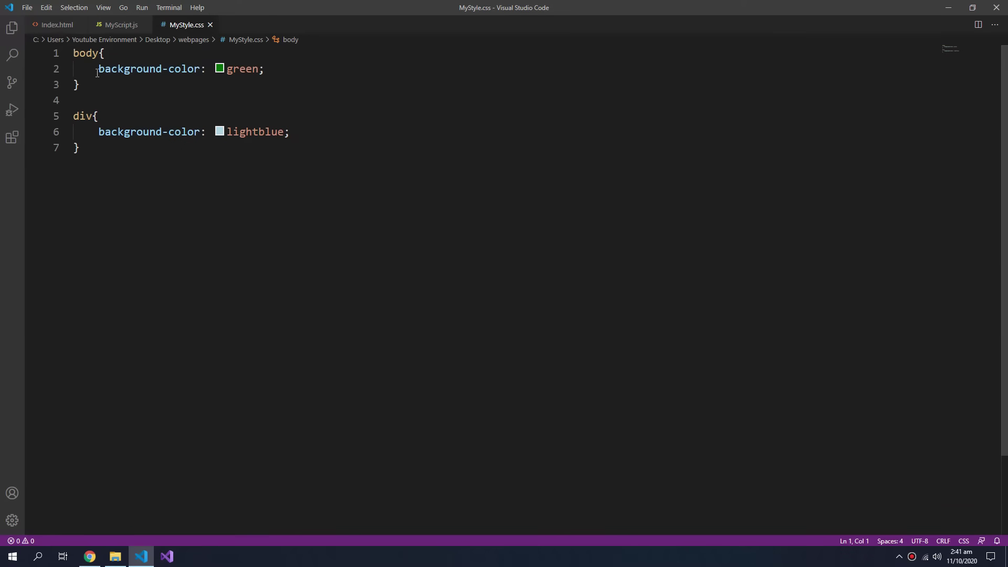
left_click_drag(88, 85, 61, 55)
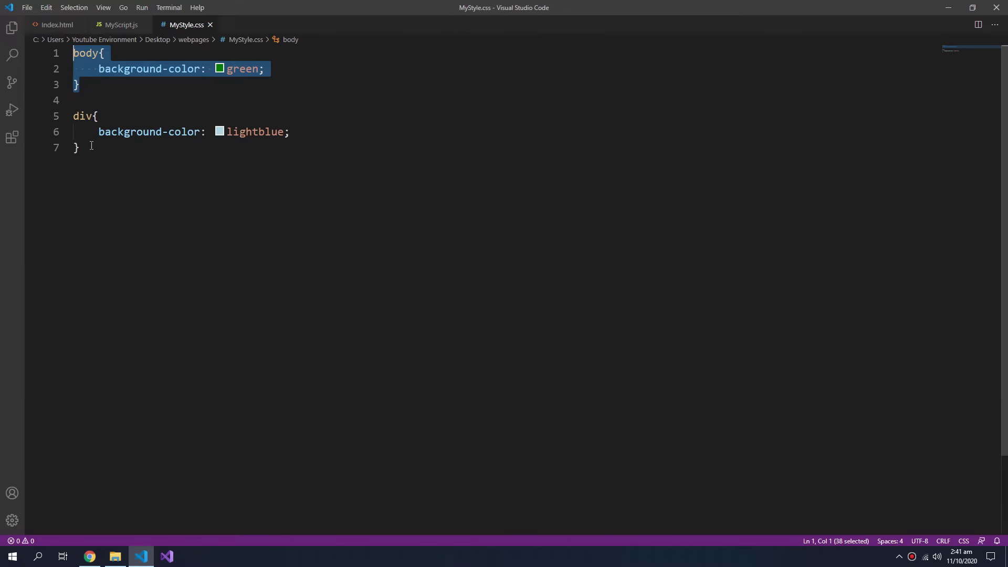
left_click_drag(92, 147, 72, 113)
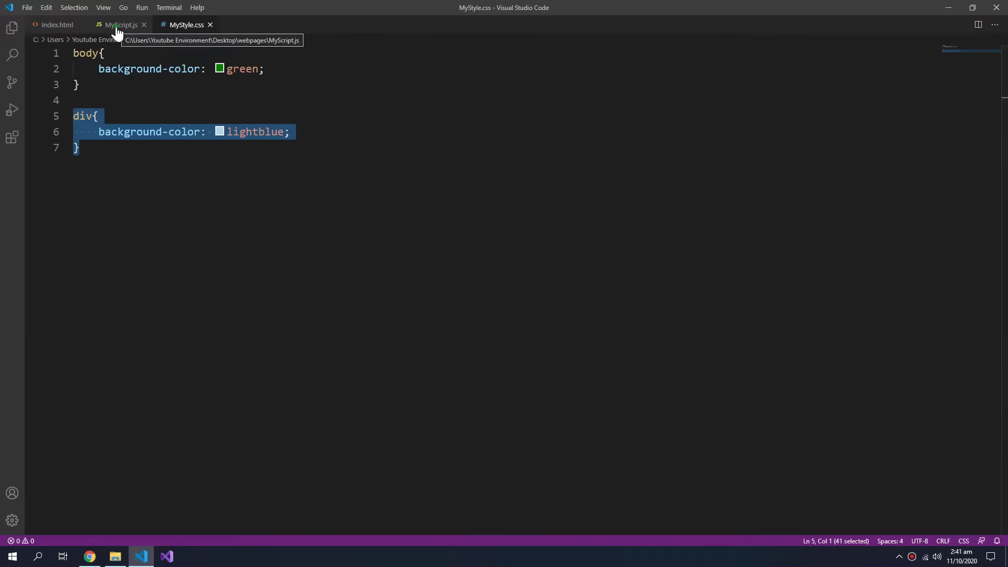
Check the MyScript.js alert line, then preview Index.html locally and dismiss the 'js worked!' alert.
left_click(116, 27)
left_click(216, 58)
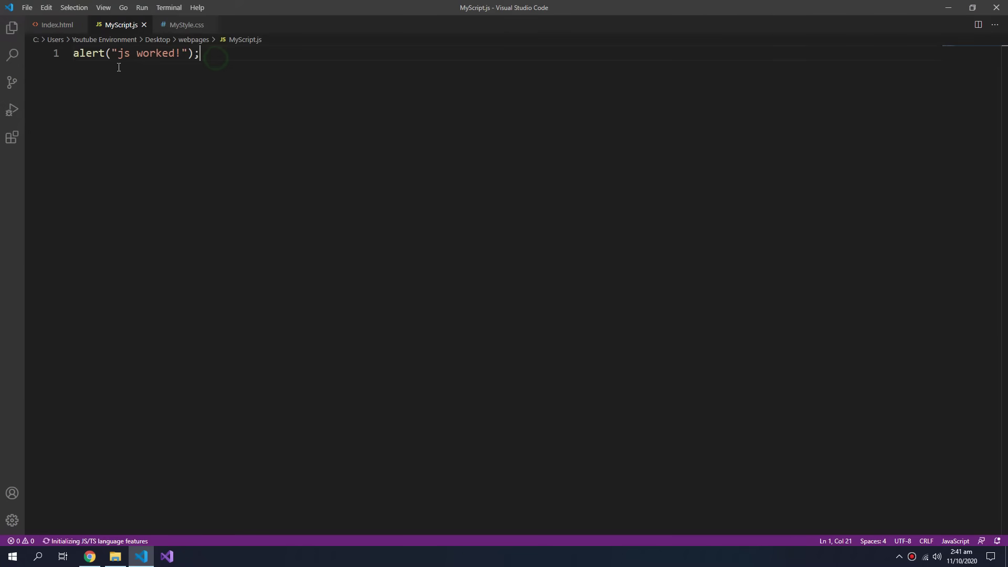
left_click_drag(119, 67, 65, 56)
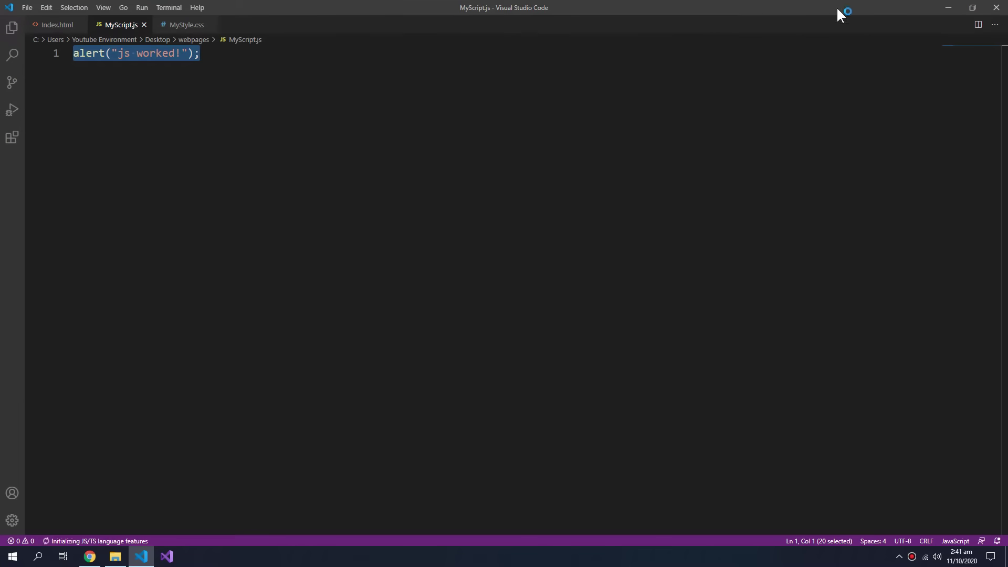
left_click(948, 7)
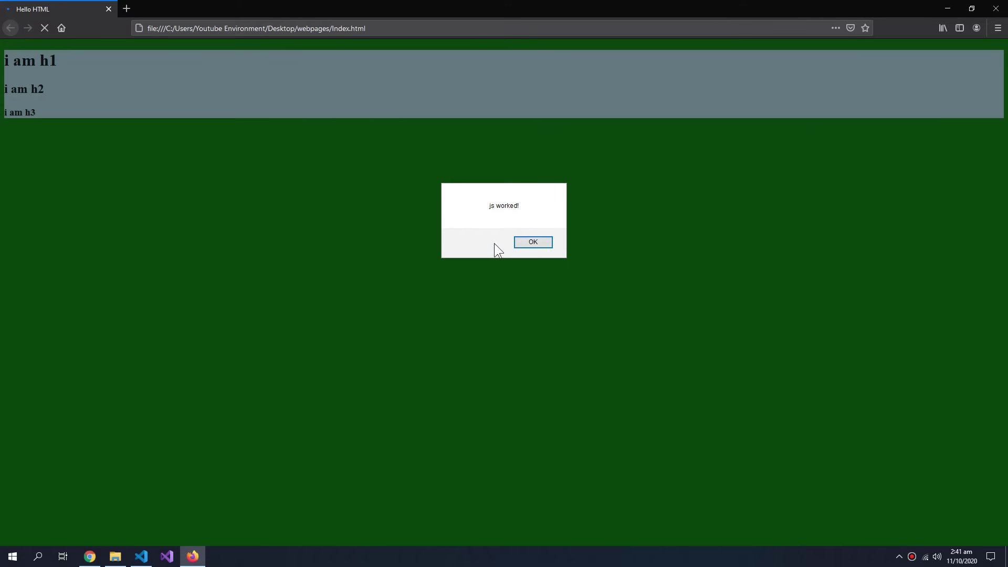
left_click(530, 249)
left_click(996, 8)
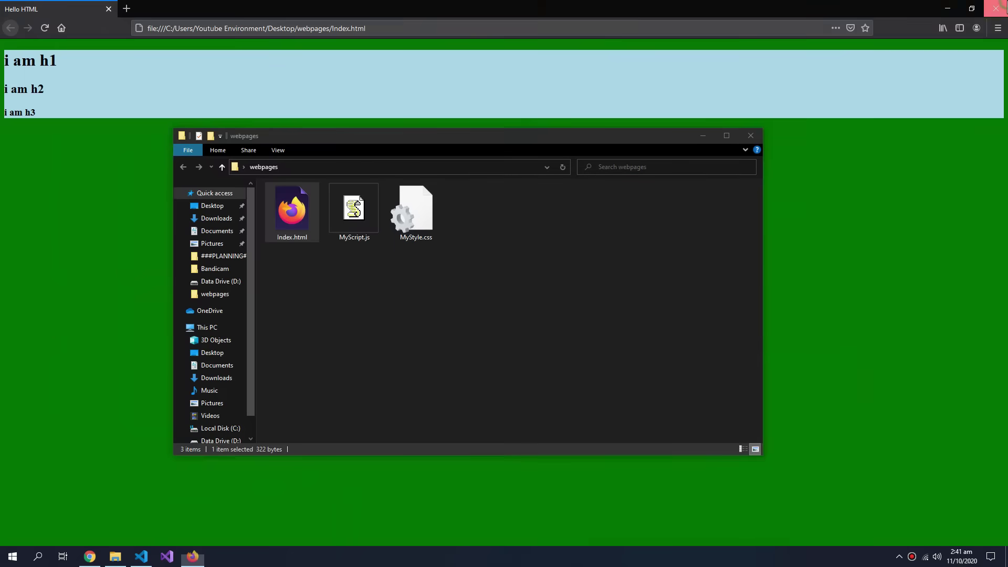
Select all three files in the desktop webpages folder and upload them into public_html.
left_click(90, 556)
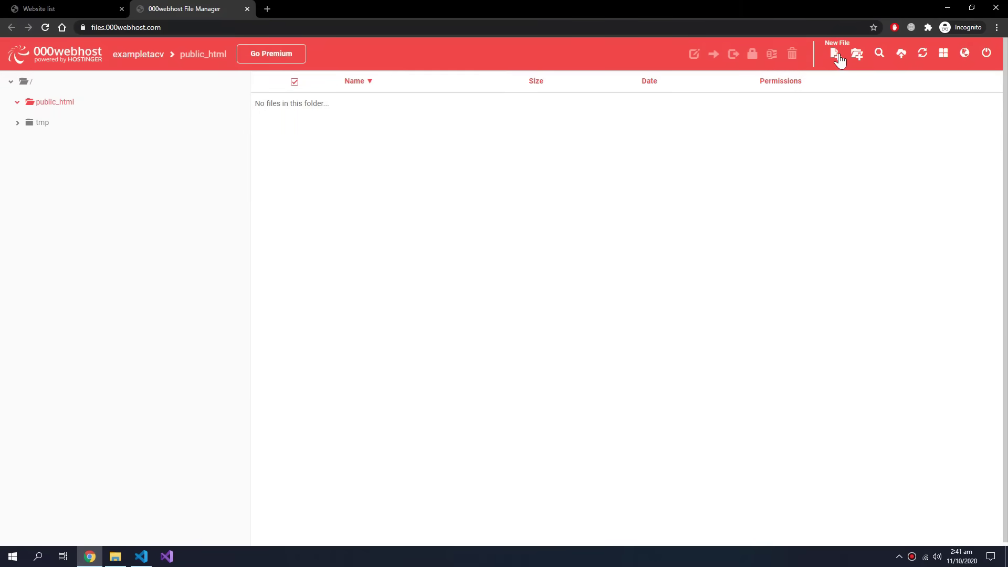
left_click(903, 55)
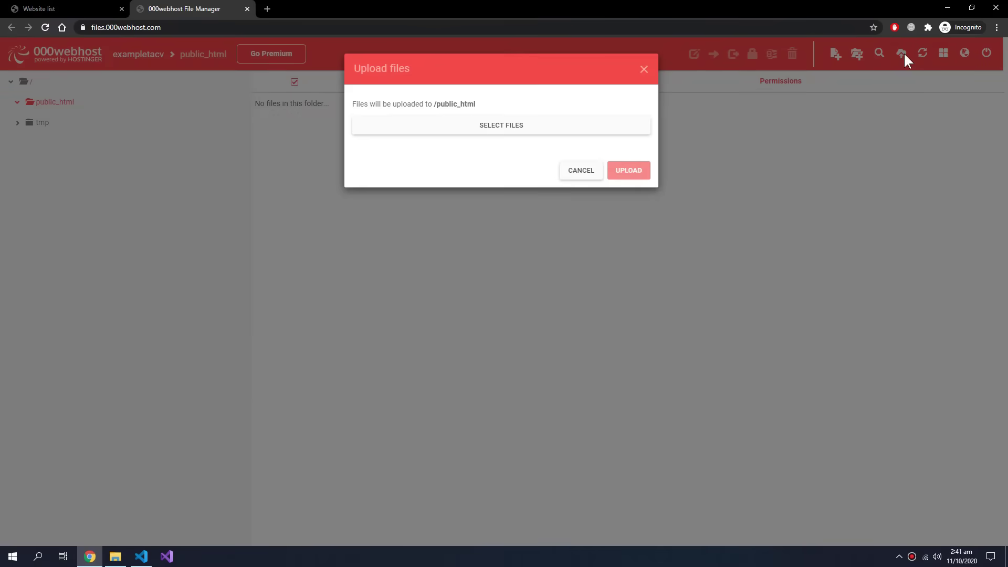
left_click(548, 122)
left_click(137, 96)
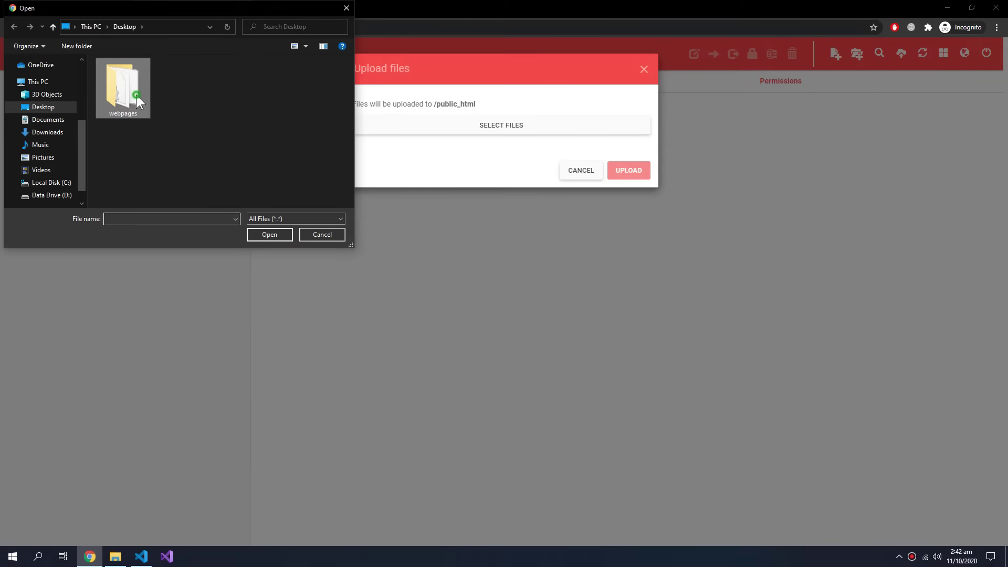
double_click(137, 94)
left_click_drag(118, 150, 146, 61)
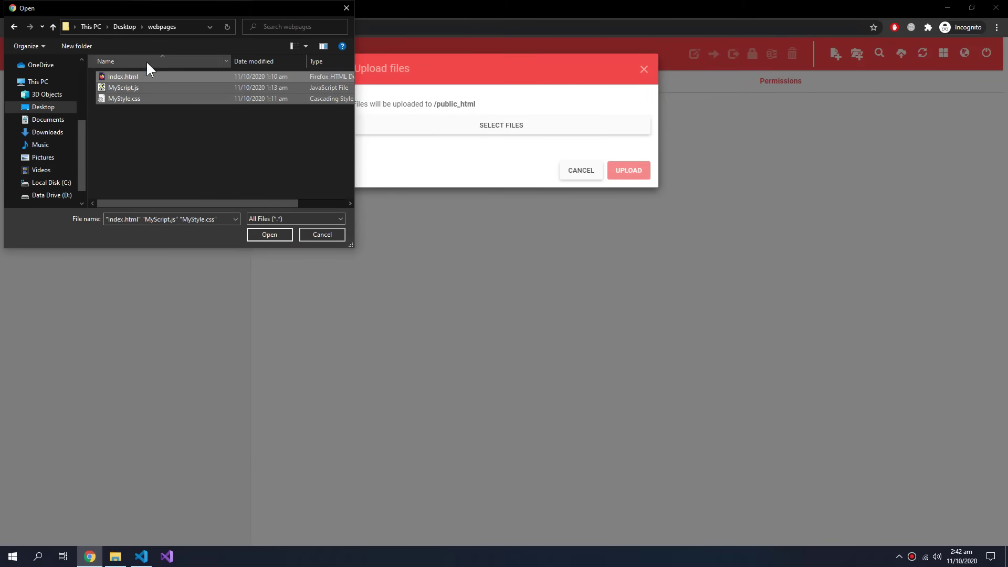
left_click(260, 237)
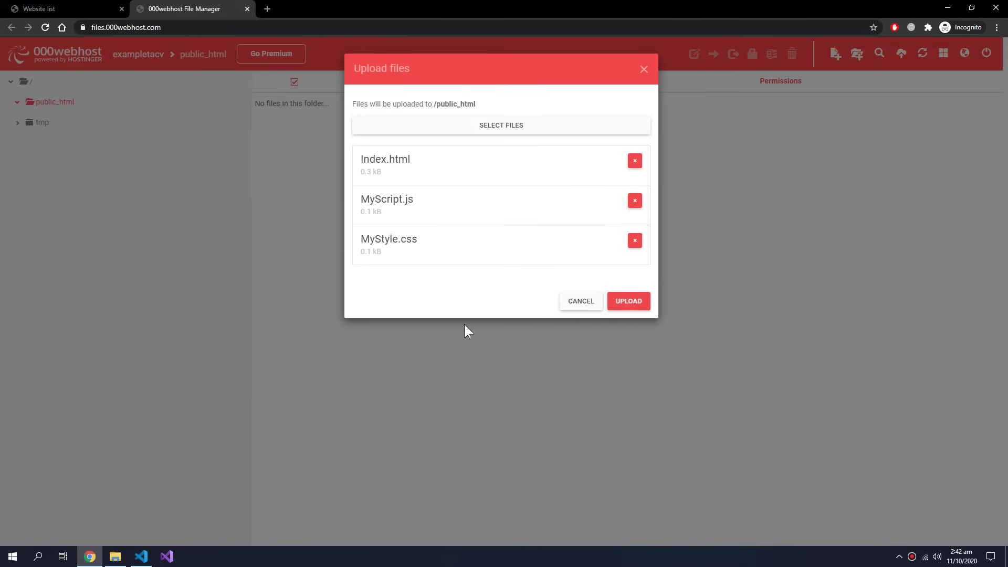
left_click(624, 304)
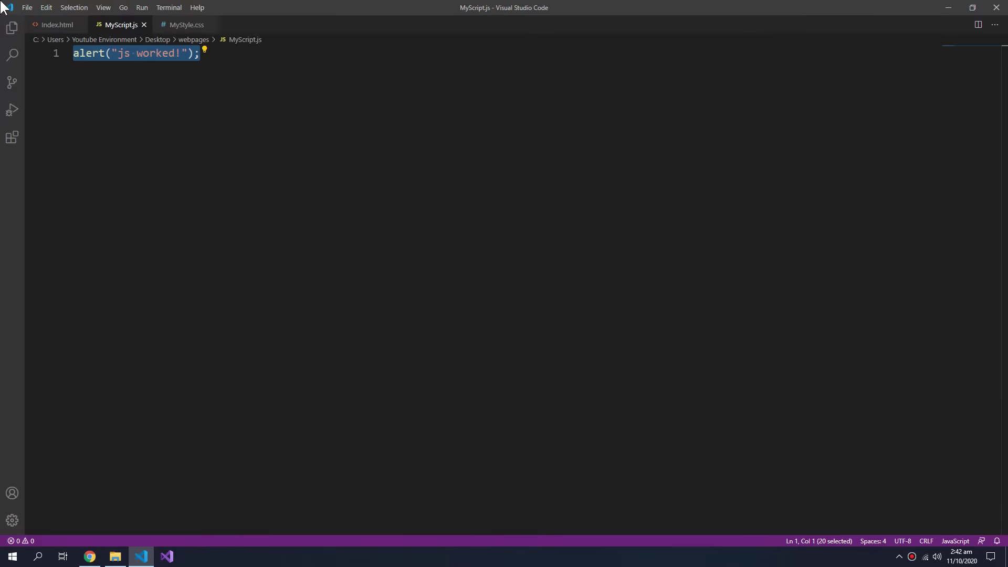
key("alt+Tab")
In Index.html, highlight the MyStyle.css link tag on line 5 and MyScript.js script tag on line 13.
left_click(56, 26)
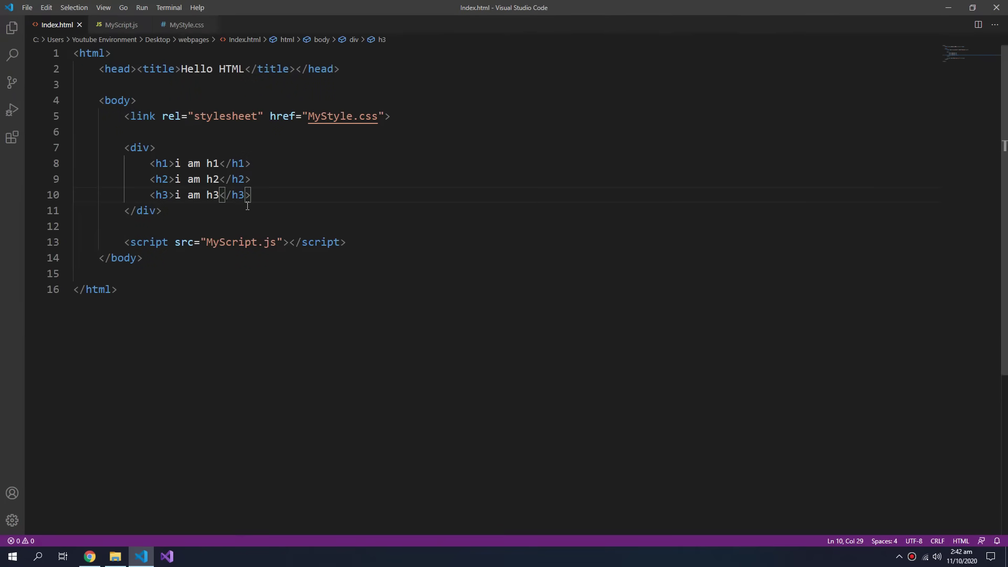
left_click_drag(392, 116, 125, 116)
left_click_drag(345, 243, 124, 242)
left_click(366, 244)
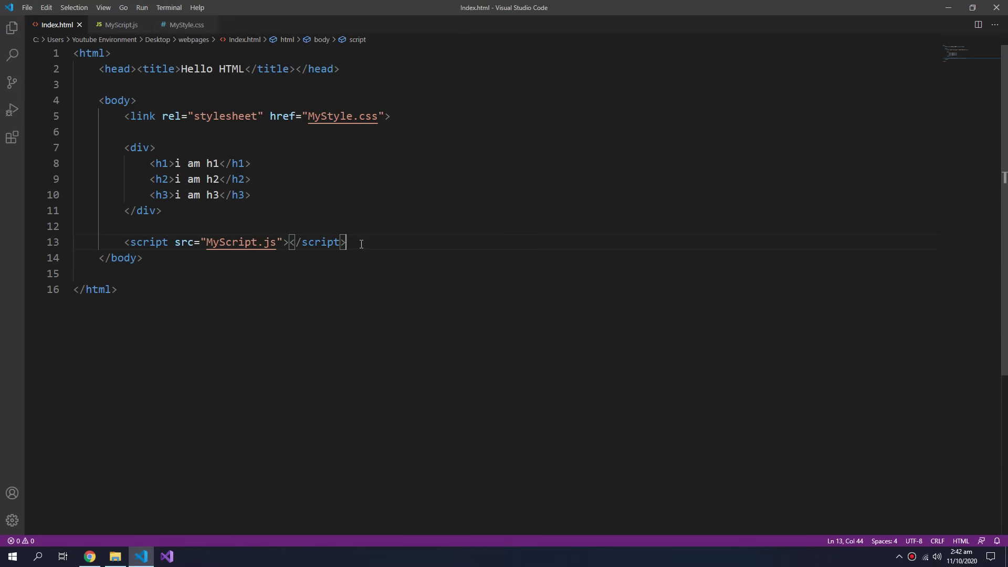
left_click_drag(346, 243, 127, 232)
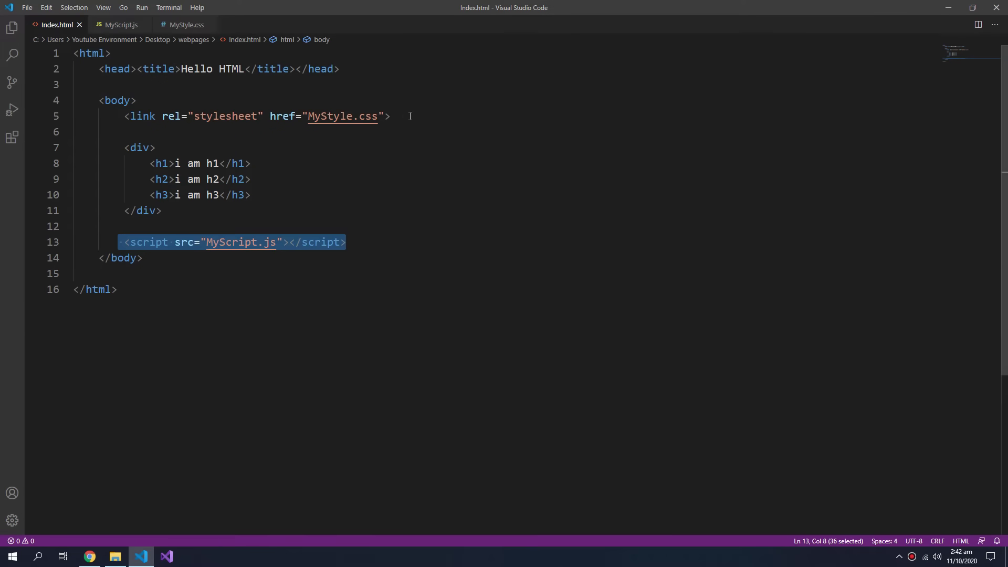
left_click_drag(410, 116, 124, 116)
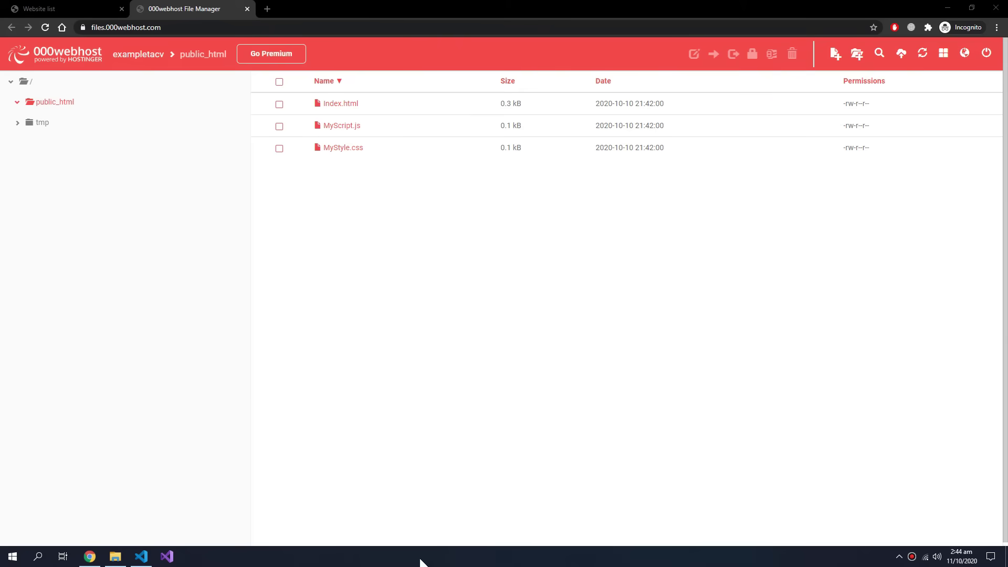
left_click(349, 107)
double_click(350, 108)
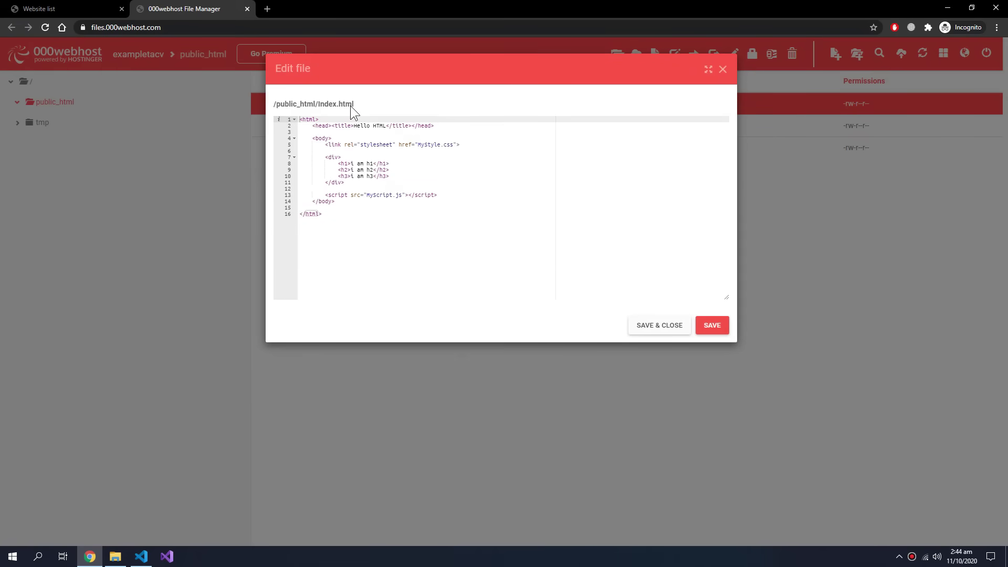
left_click(387, 163)
left_click(373, 170)
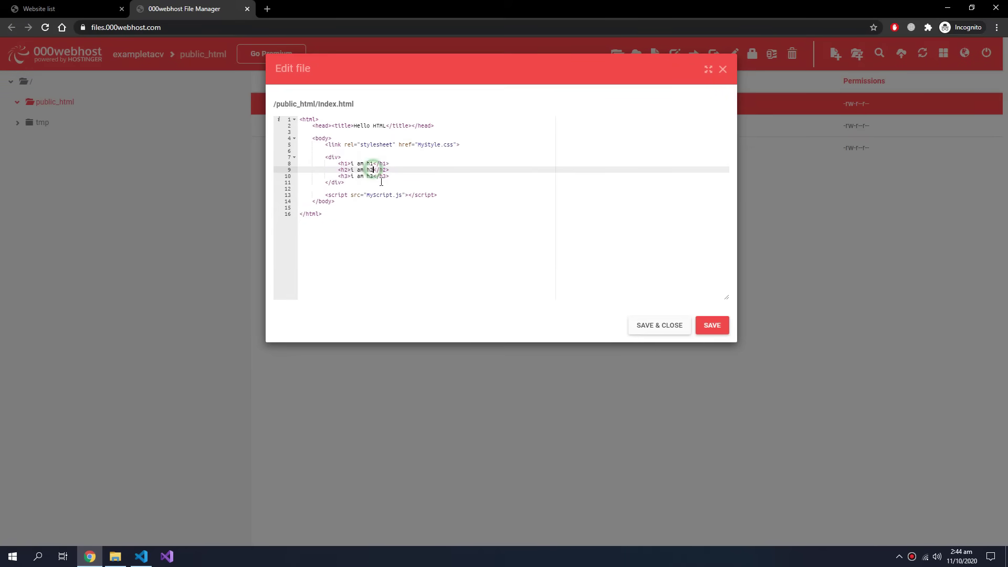
type("asdsa")
left_click(721, 72)
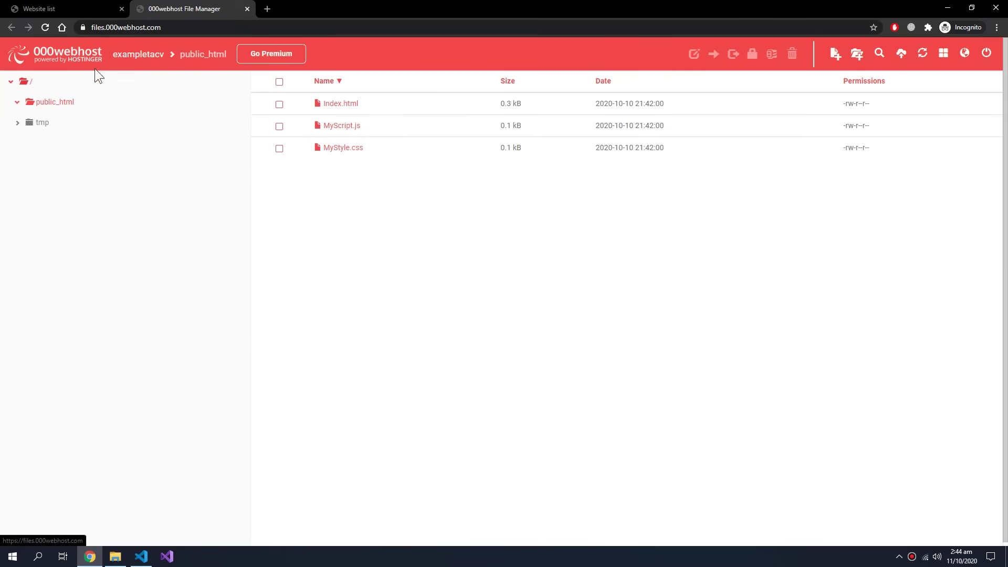
Go to the website list and use the site card to reach the live placeholder page.
left_click(99, 9)
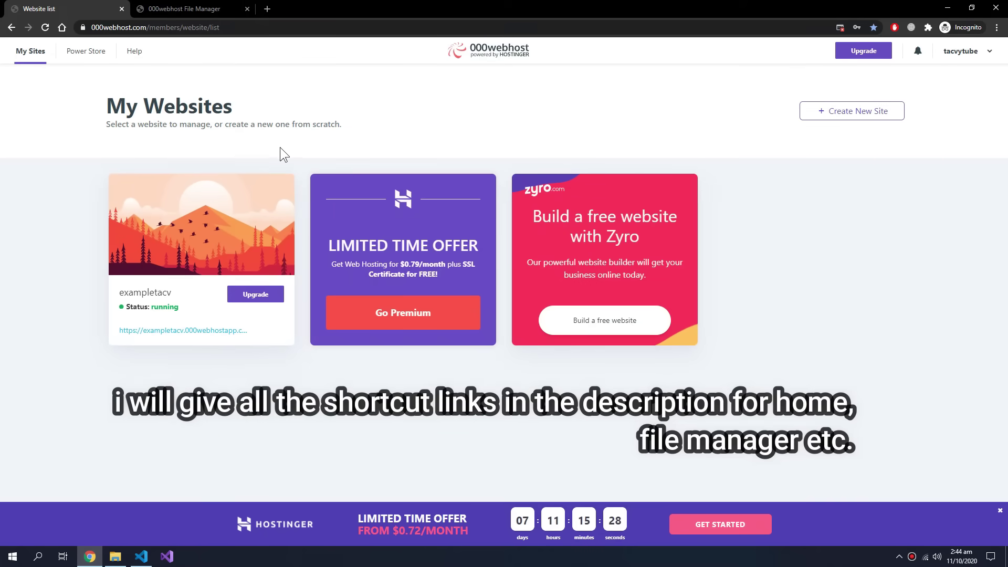
mouse_move(209, 322)
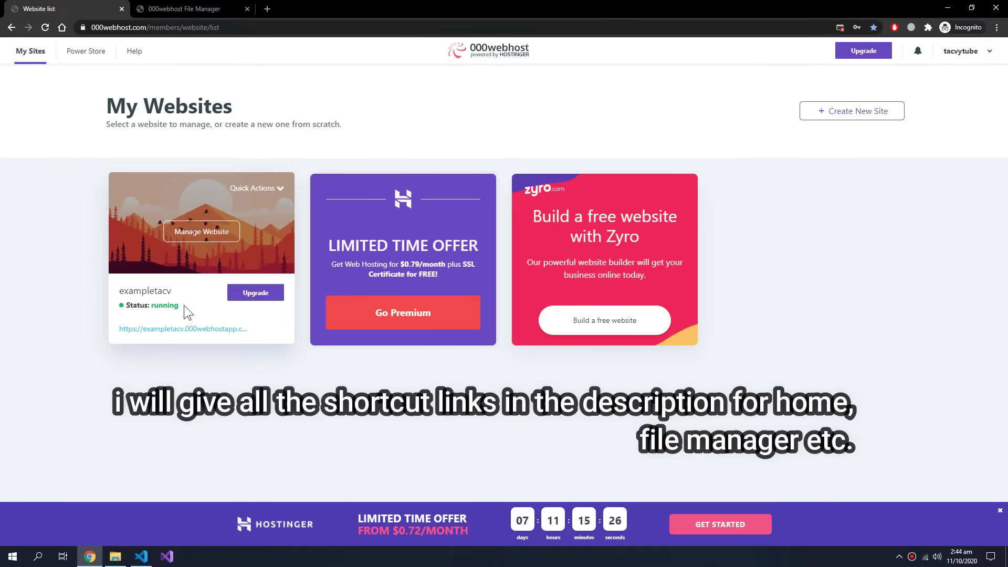
left_click_drag(116, 291, 149, 292)
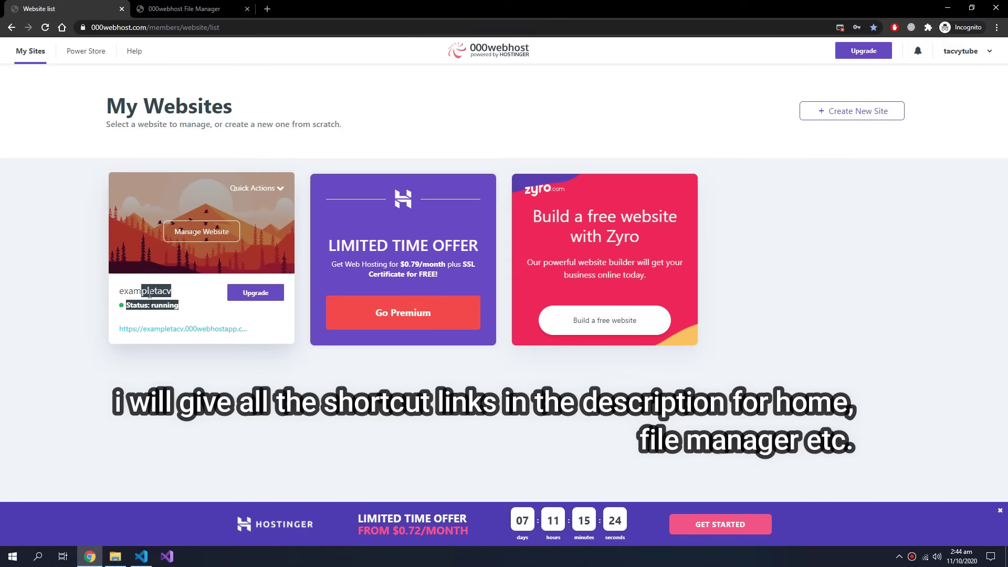
left_click(133, 293)
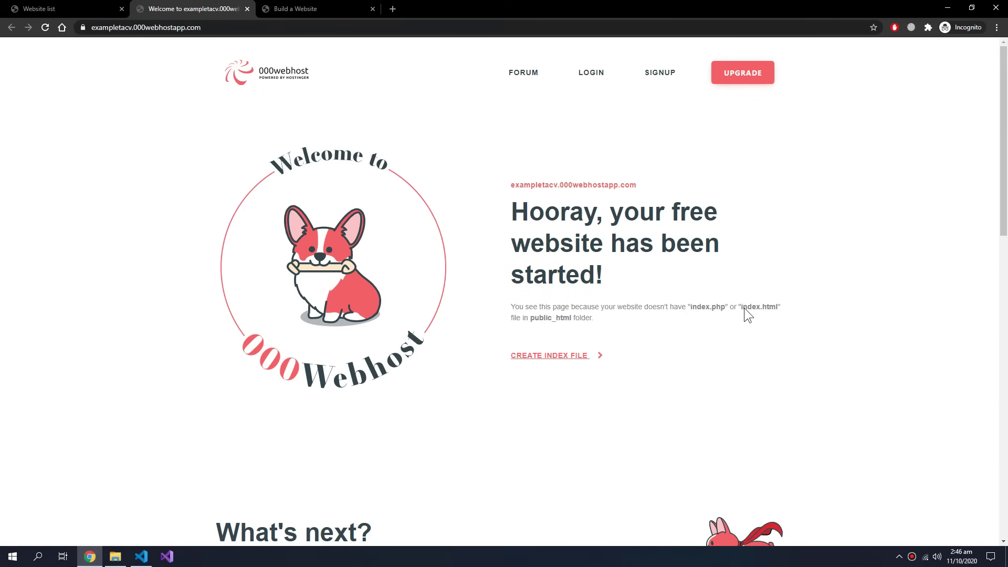
Rename Index.html in public_html to lowercase 'index.html', then close the file manager tab.
left_click(312, 8)
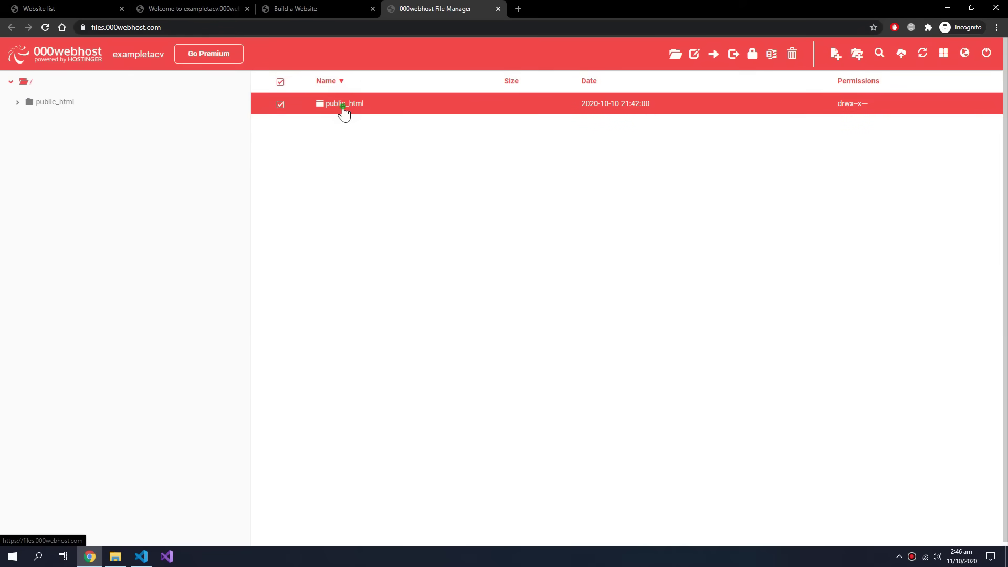
right_click(335, 102)
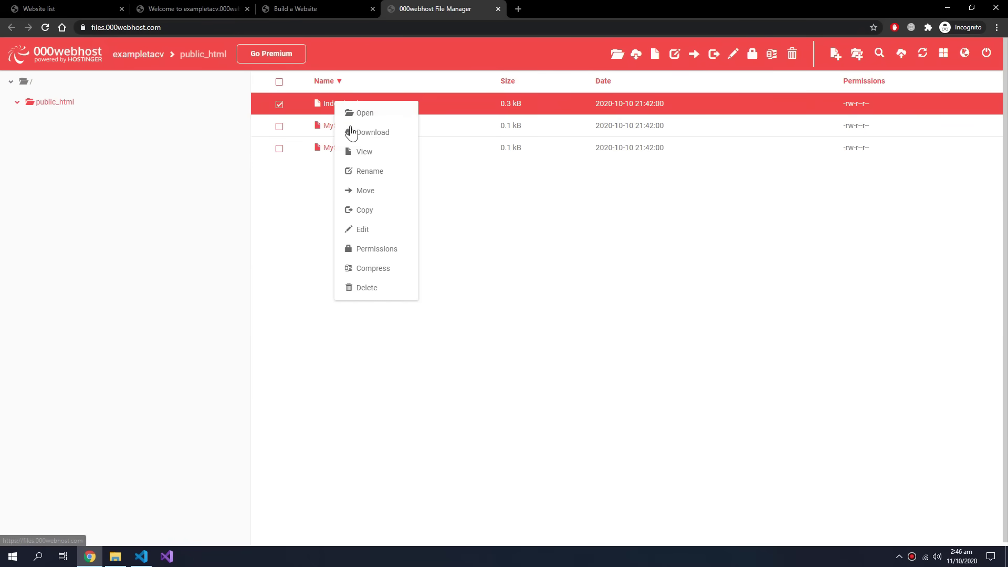
left_click(377, 171)
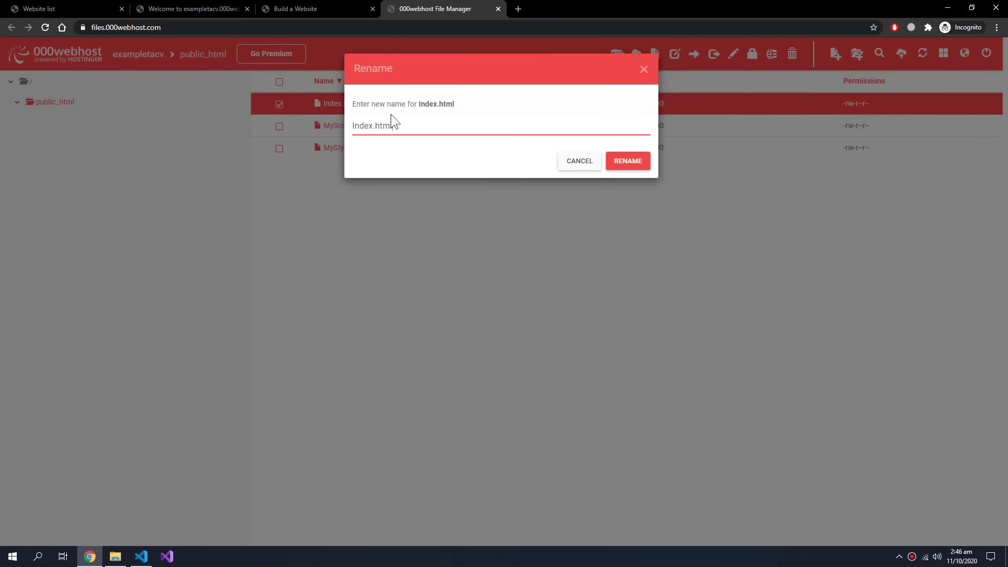
left_click(353, 126)
left_click(613, 161)
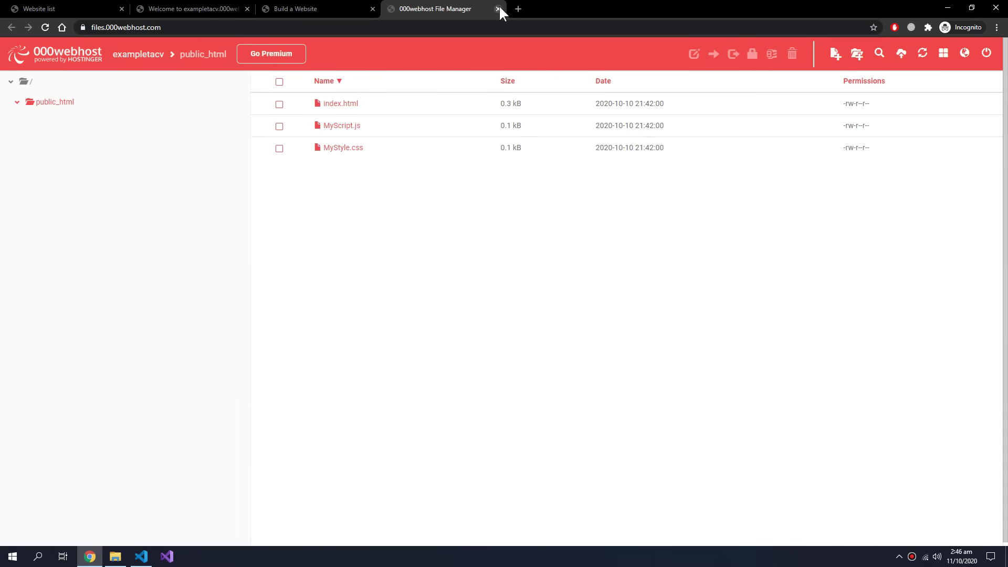
left_click(498, 9)
Close the Build a Website tab to reveal the live green page with 'i am h1'–'i am h3' headings.
left_click(372, 9)
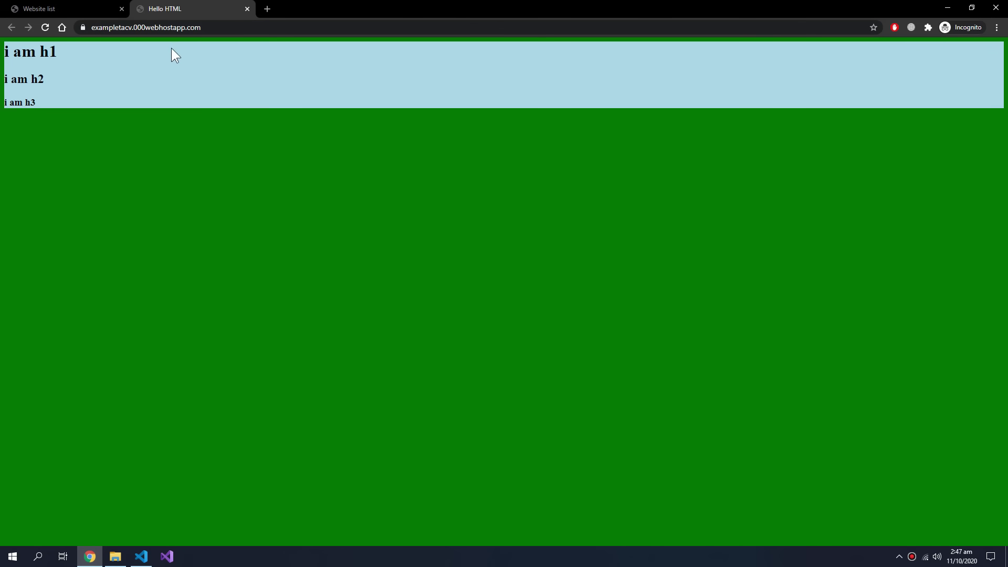
Close the Hello HTML tab and open the exampletacv site's Manage Website dashboard.
left_click(247, 8)
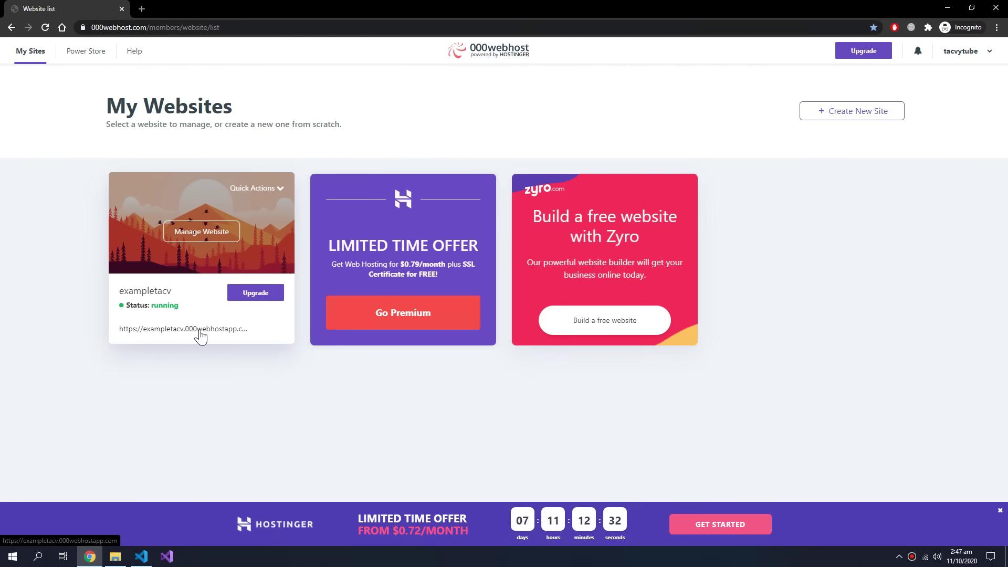
left_click(212, 231)
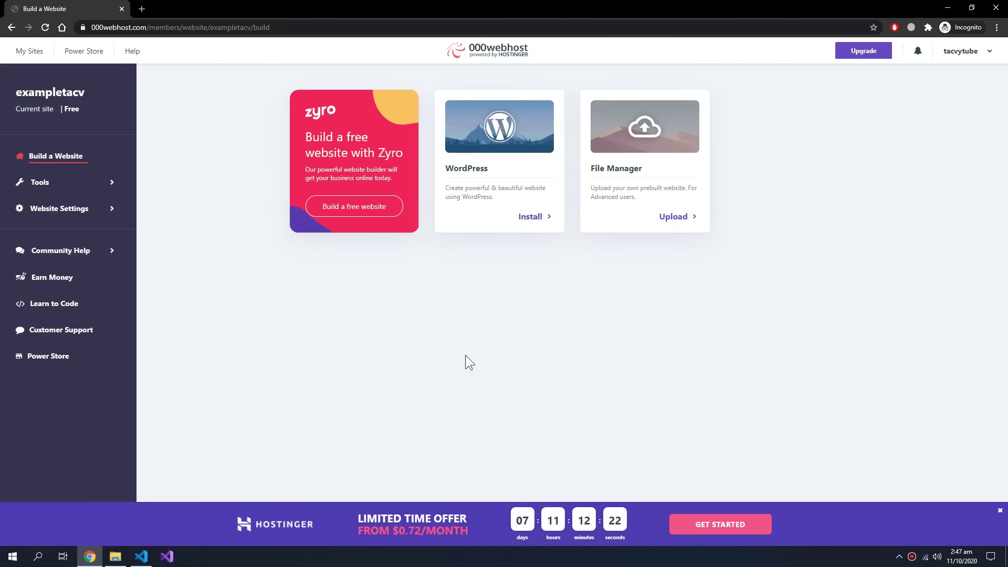